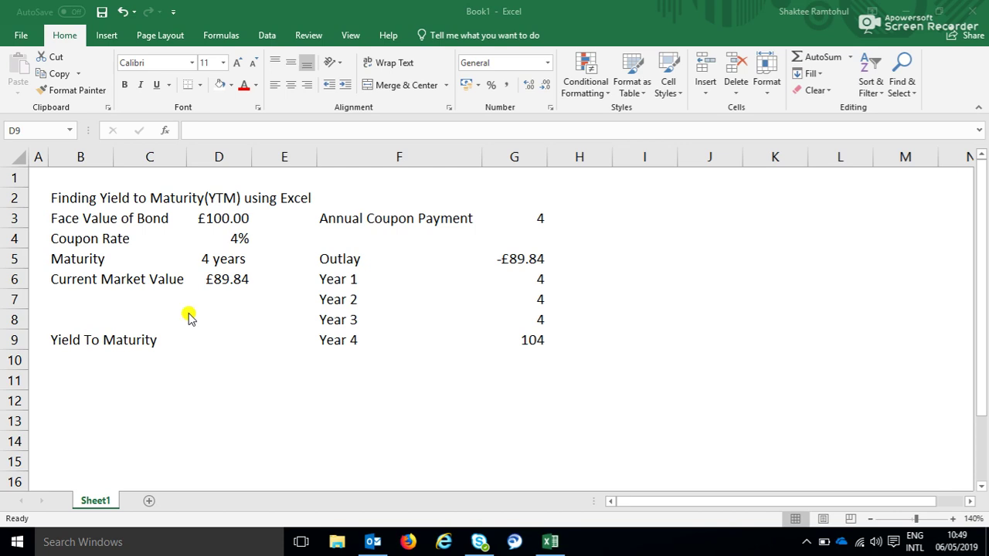
# Review the bond inputs: £100.00 face value, 4% coupon, 4 years, £89.84 market value.
pyautogui.click(224, 219)
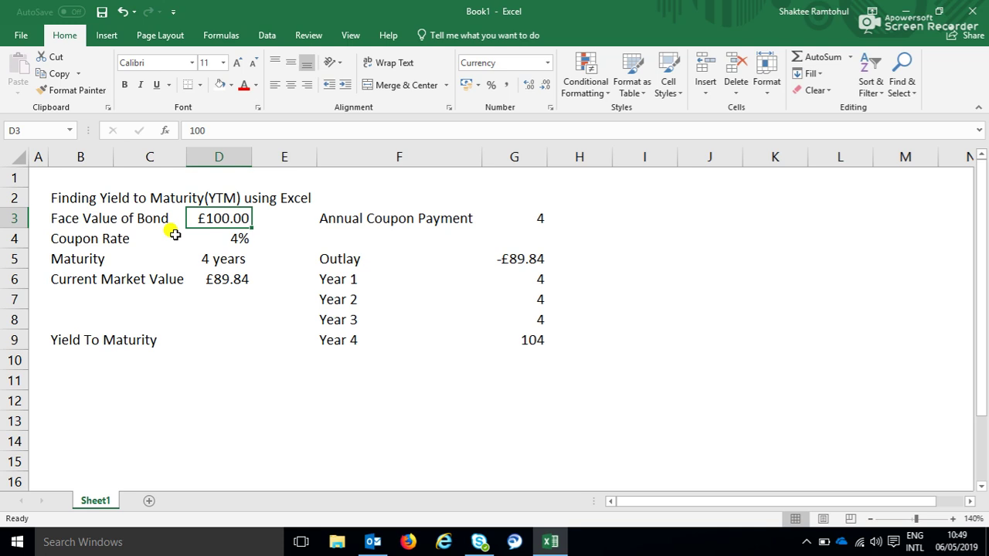
pyautogui.click(229, 241)
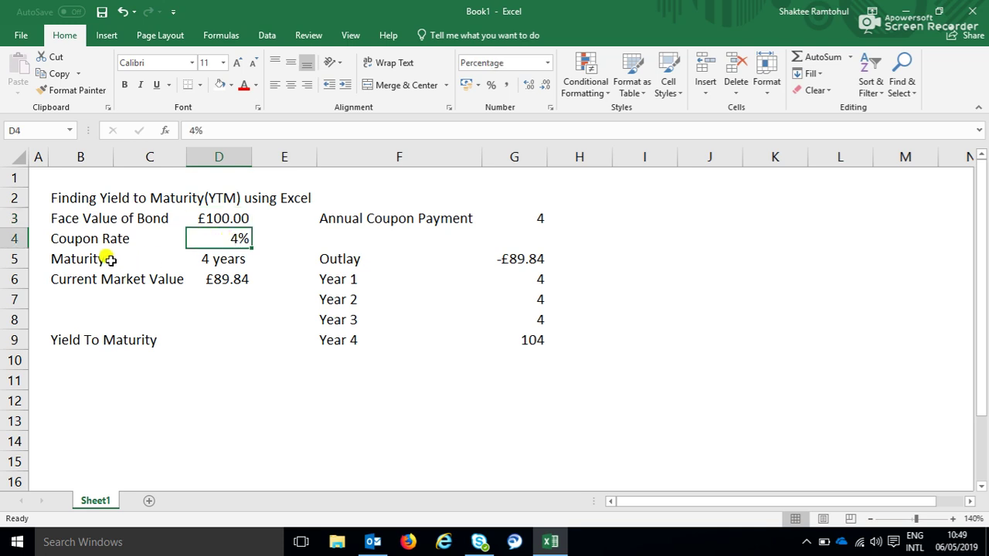
pyautogui.click(220, 263)
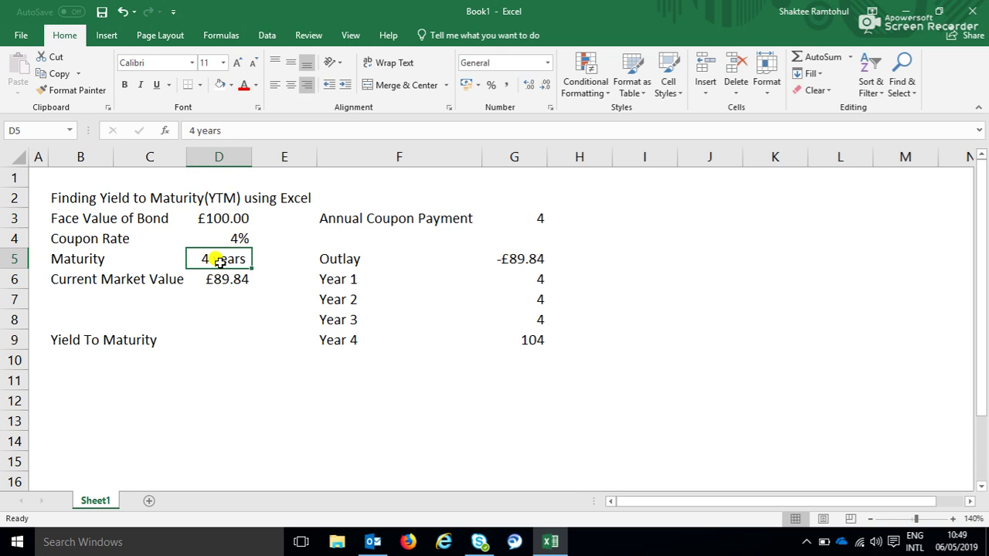
pyautogui.click(228, 279)
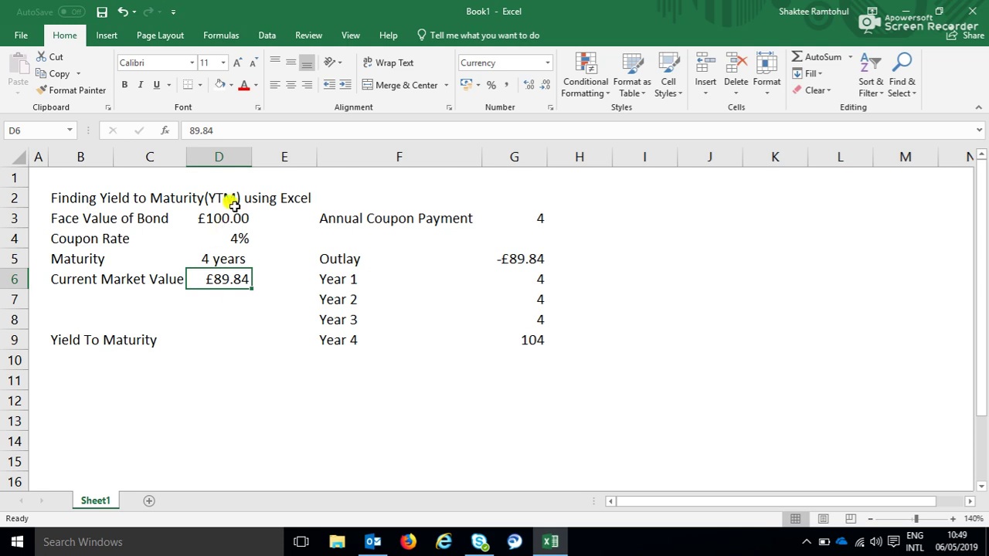
pyautogui.click(221, 221)
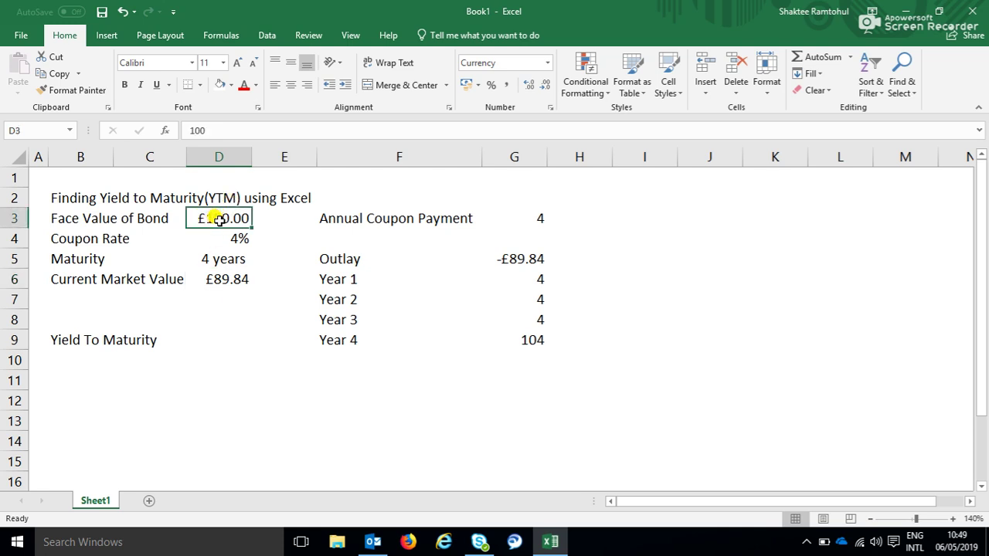
# Inspect the annual coupon formula and the yearly cash flows of 4 through 104.
pyautogui.click(521, 221)
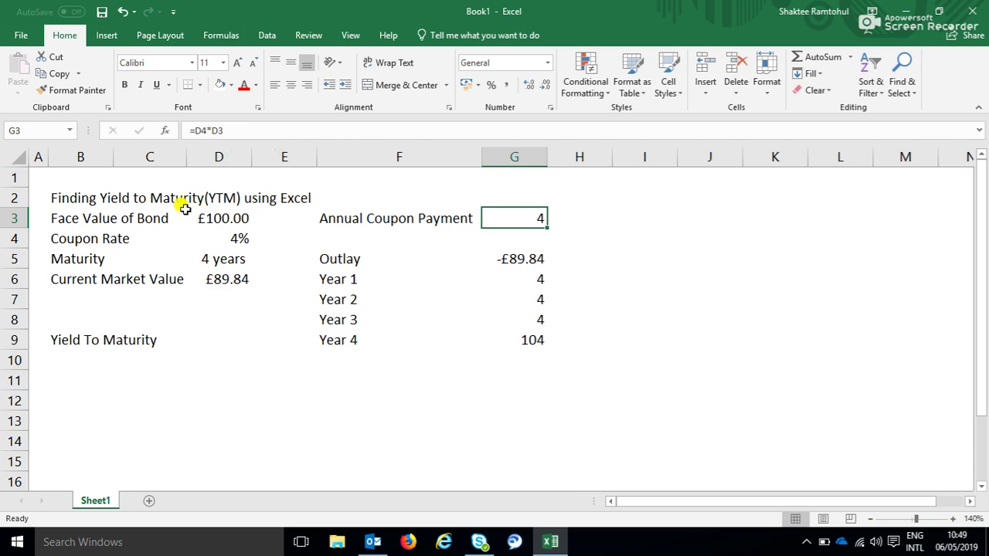
pyautogui.click(222, 239)
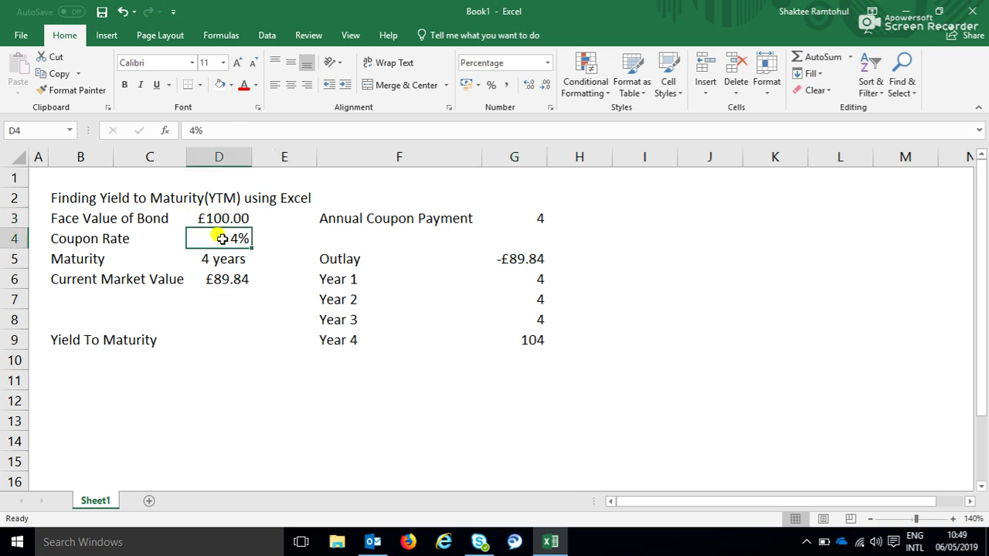
pyautogui.click(223, 217)
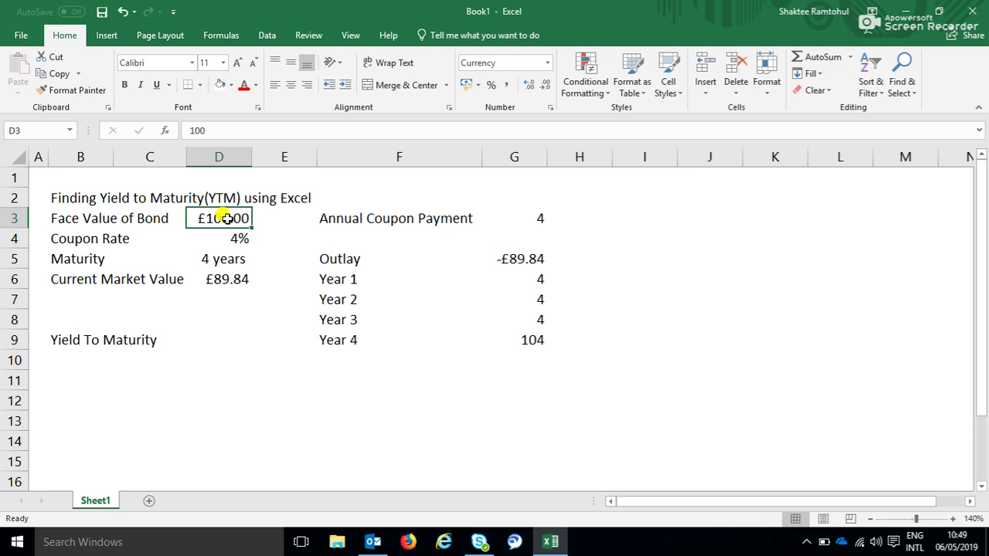
pyautogui.click(516, 216)
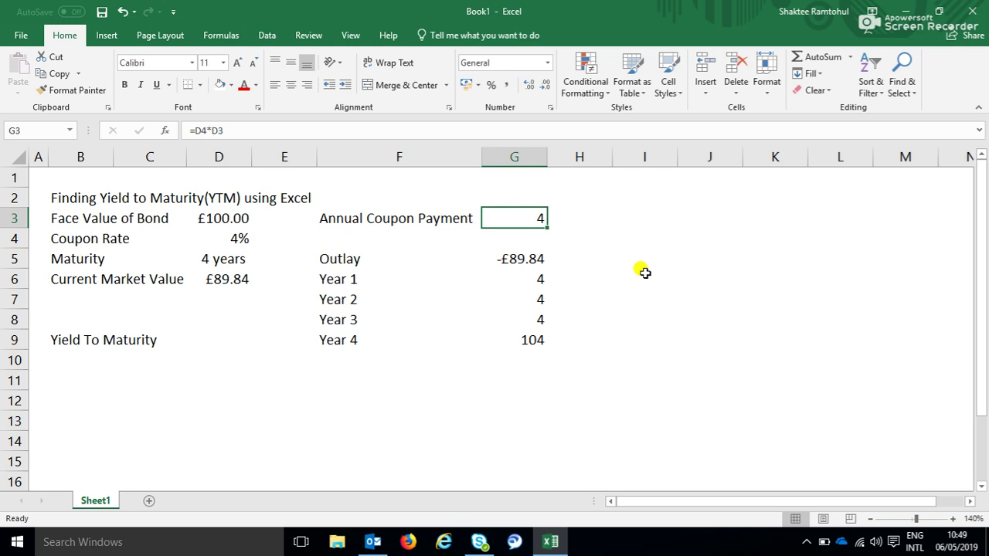
pyautogui.click(488, 280)
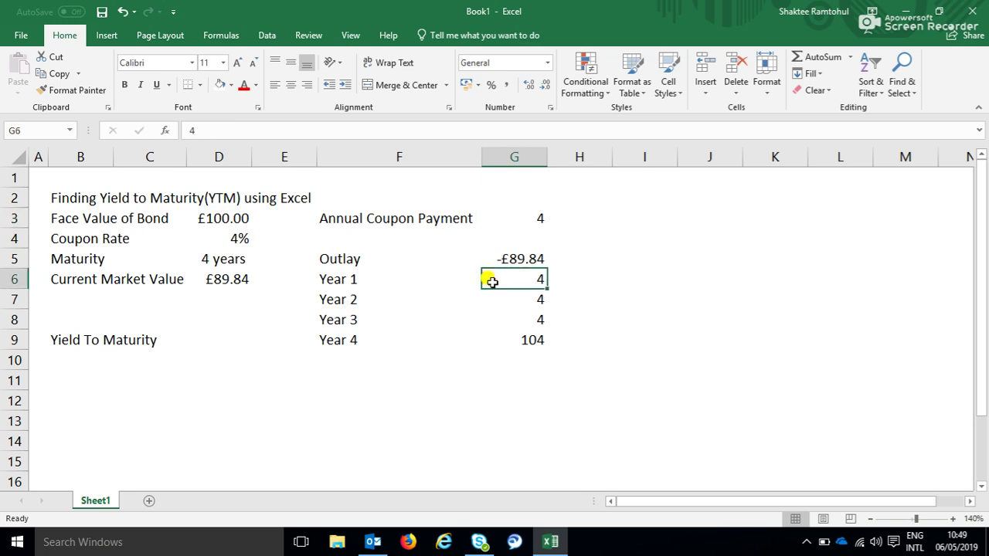
pyautogui.click(516, 338)
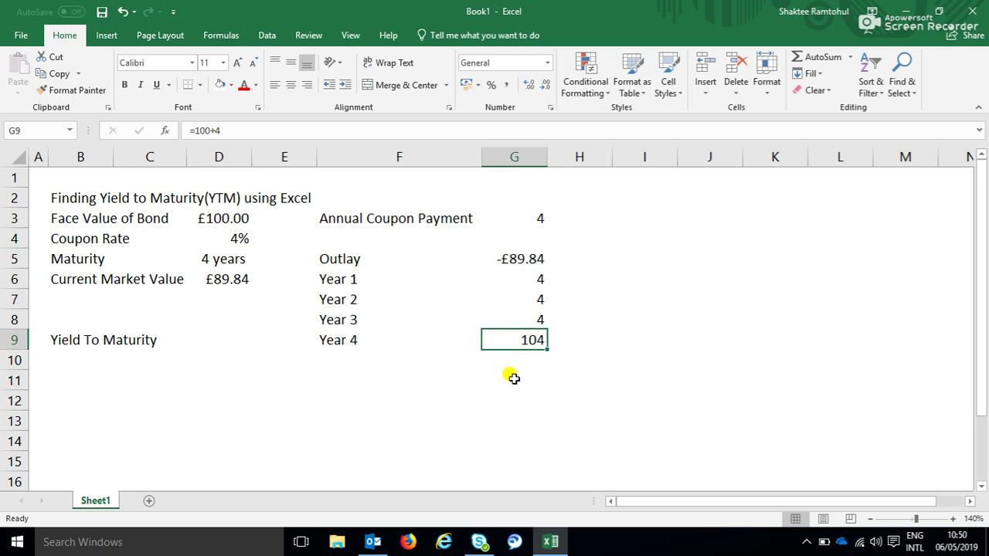
pyautogui.click(207, 220)
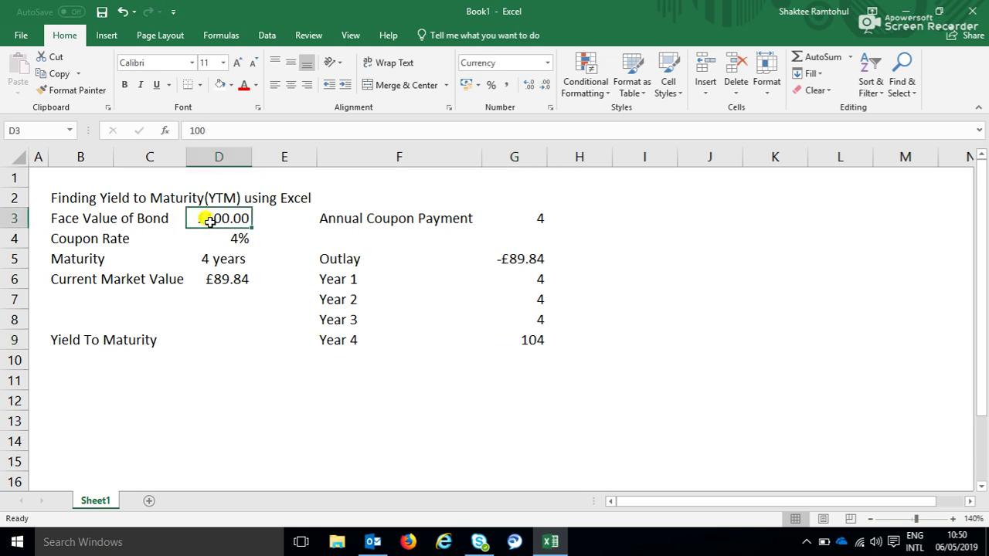
# Enter =RATE(4,4,-89.84,100) in D9 so the yield to maturity shows 7%.
pyautogui.click(204, 338)
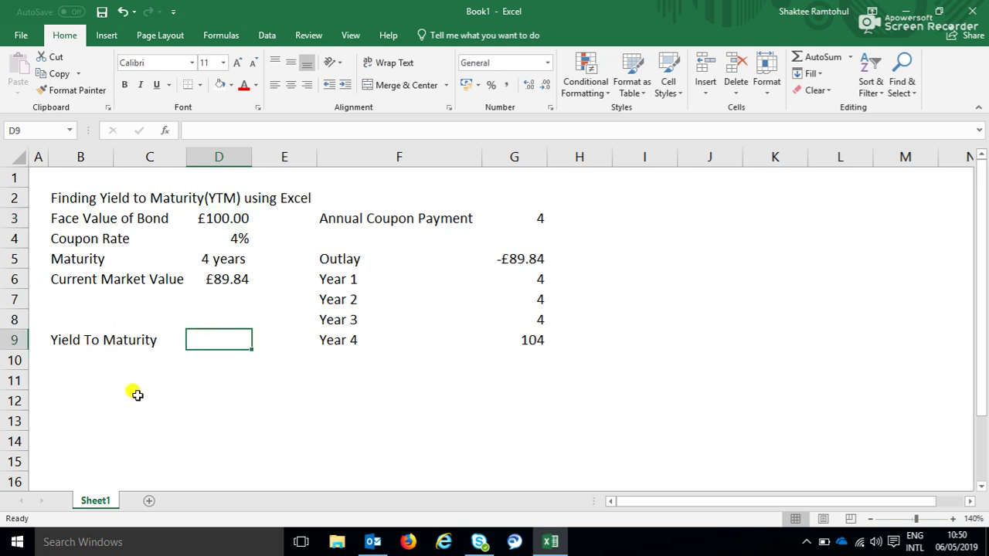
pyautogui.click(92, 341)
pyautogui.click(193, 337)
pyautogui.write('=')
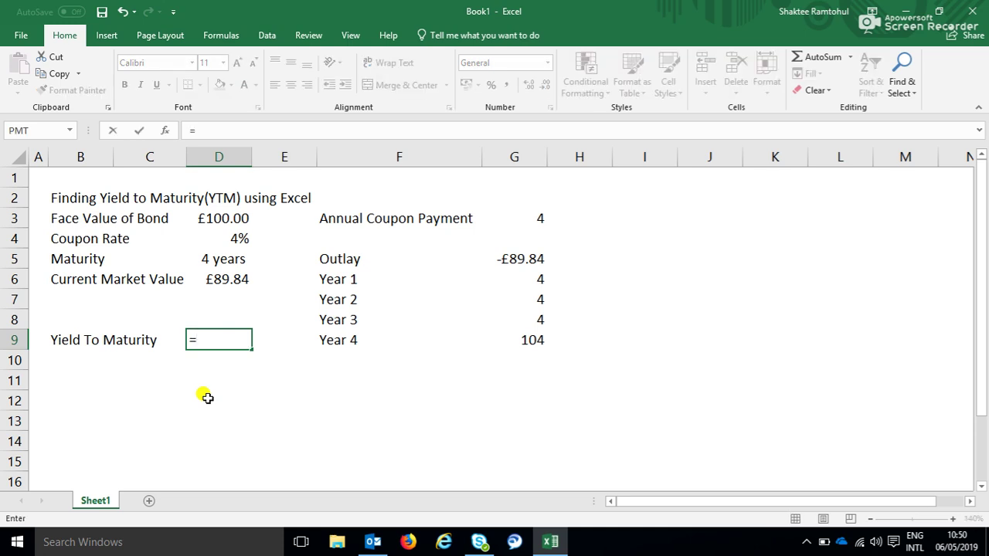
pyautogui.write('rate')
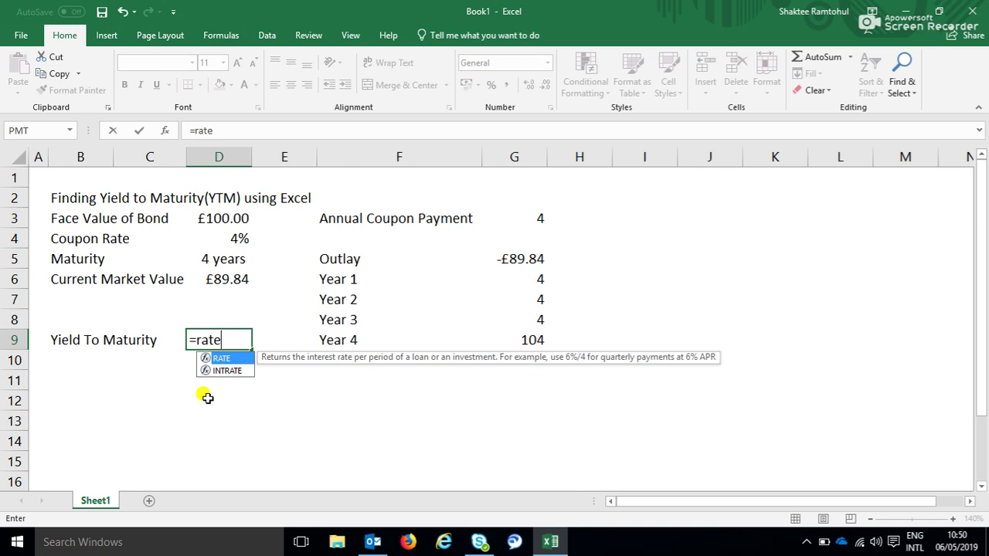
pyautogui.write('(')
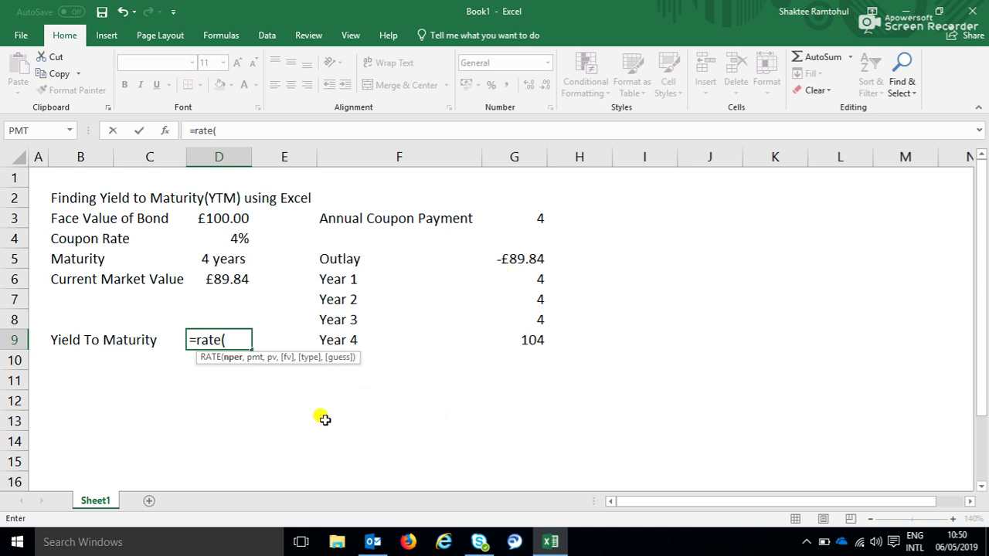
pyautogui.write('4,')
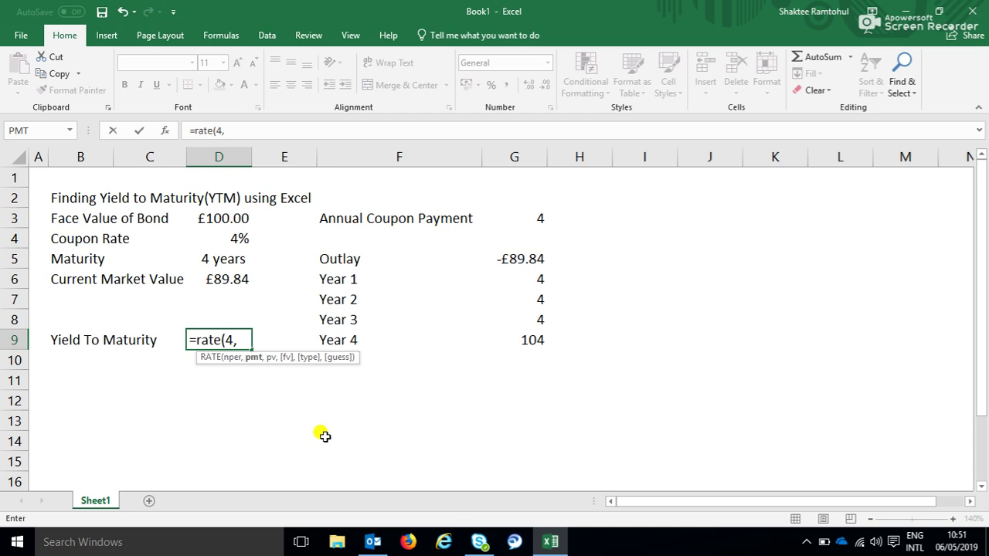
pyautogui.write('4,')
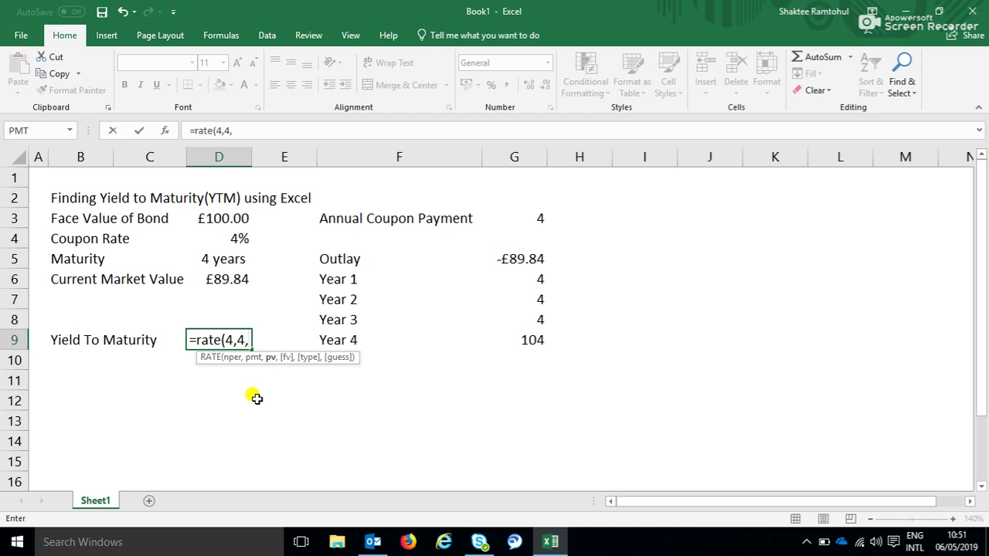
pyautogui.write('-89.84')
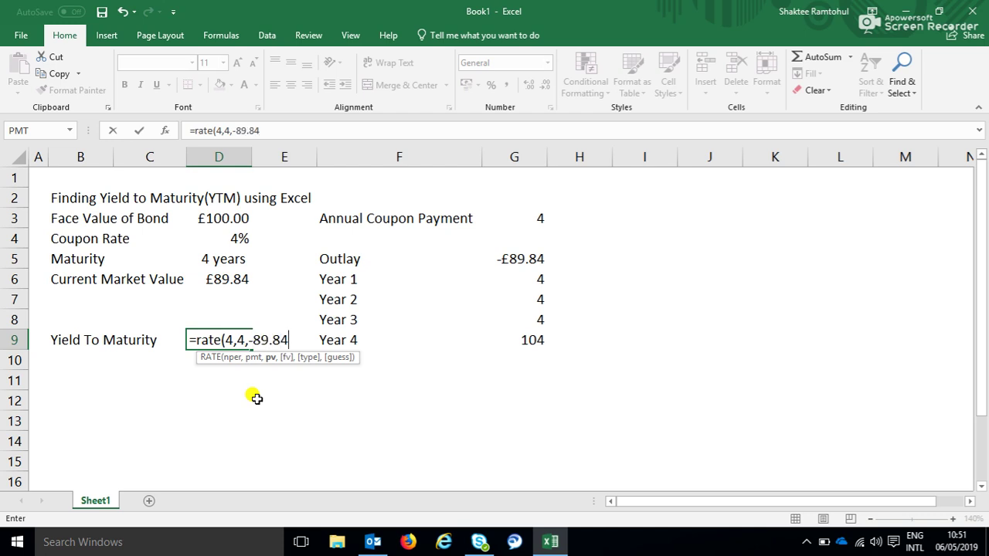
pyautogui.write(',')
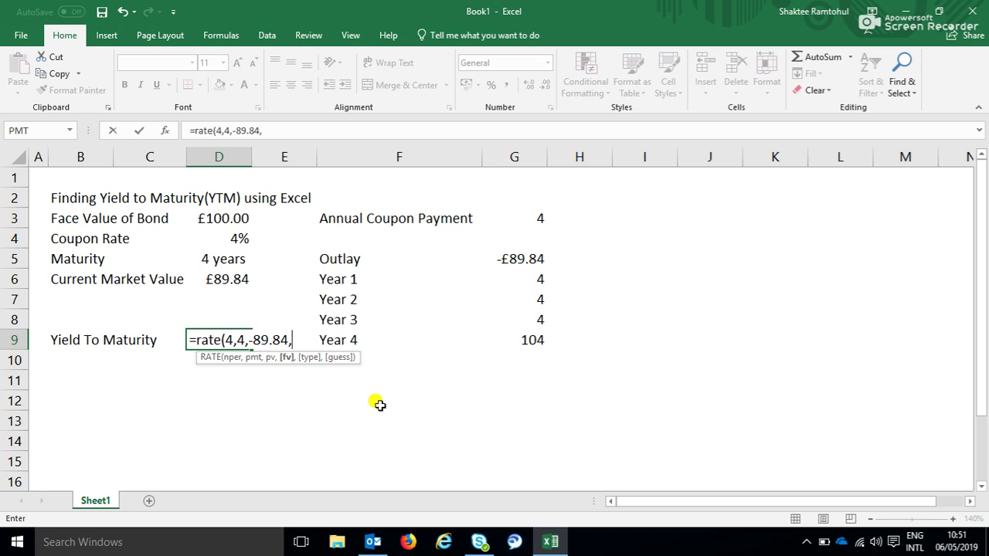
pyautogui.write('100)')
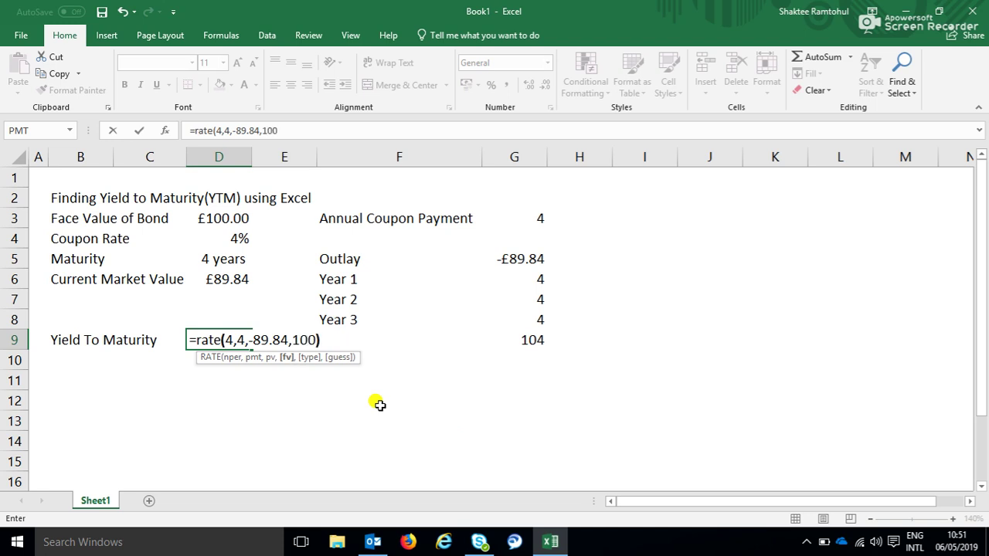
pyautogui.press('Return')
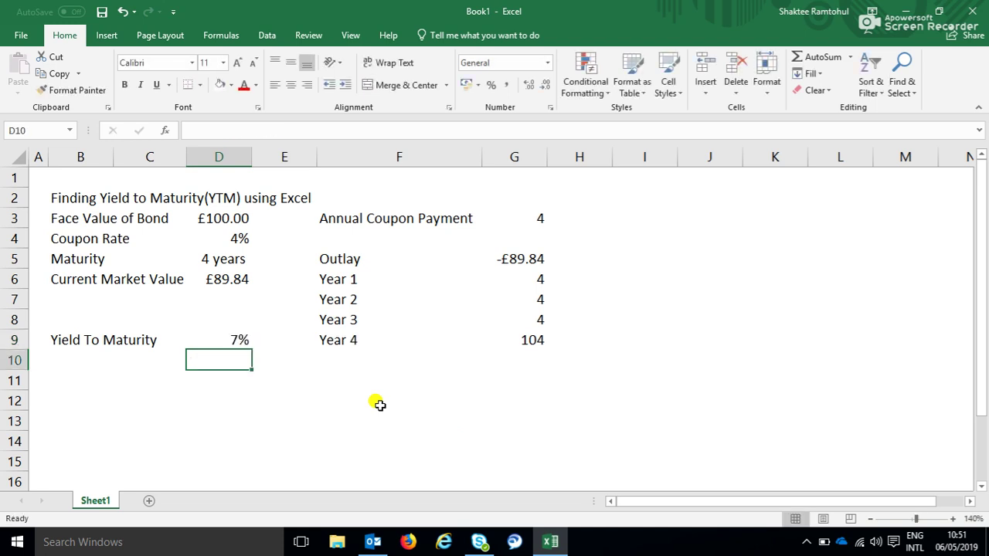
# Add two decimal places to the D9 yield so it reads 7.00%.
pyautogui.click(218, 338)
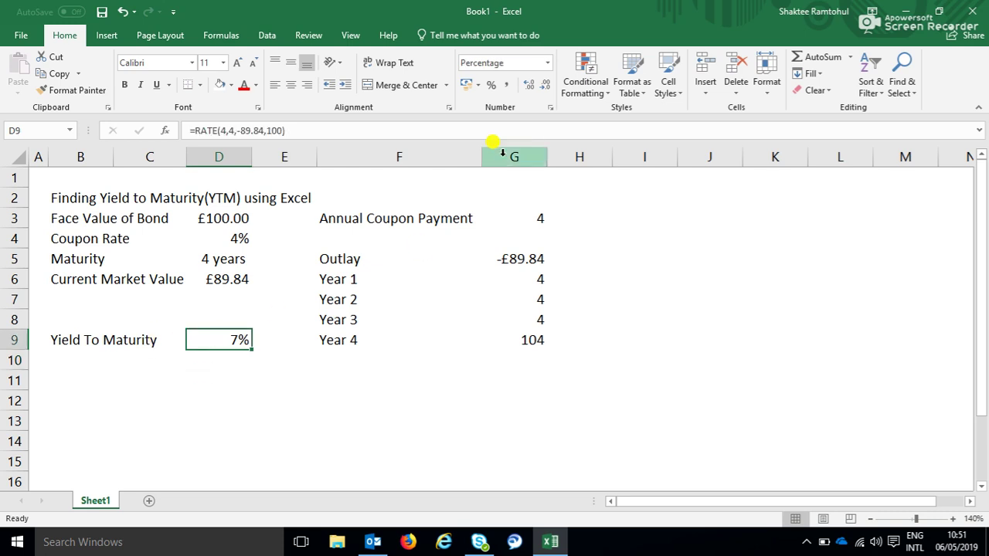
pyautogui.click(528, 87)
pyautogui.click(528, 87)
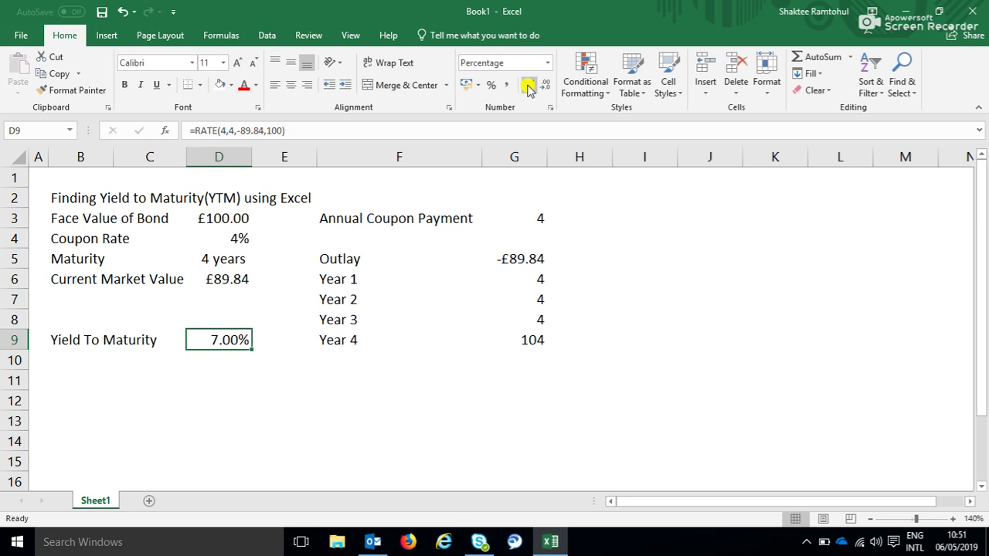
pyautogui.click(205, 379)
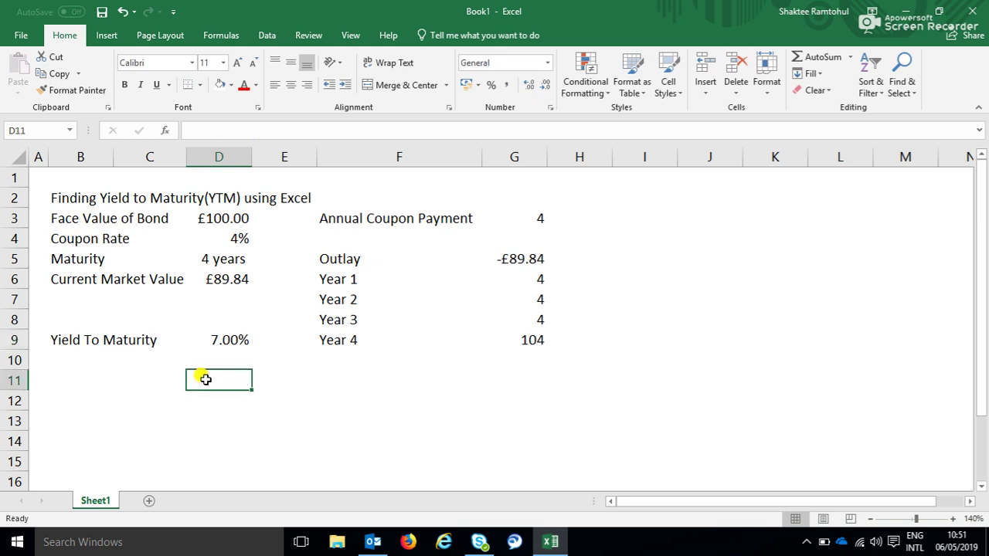
pyautogui.click(379, 377)
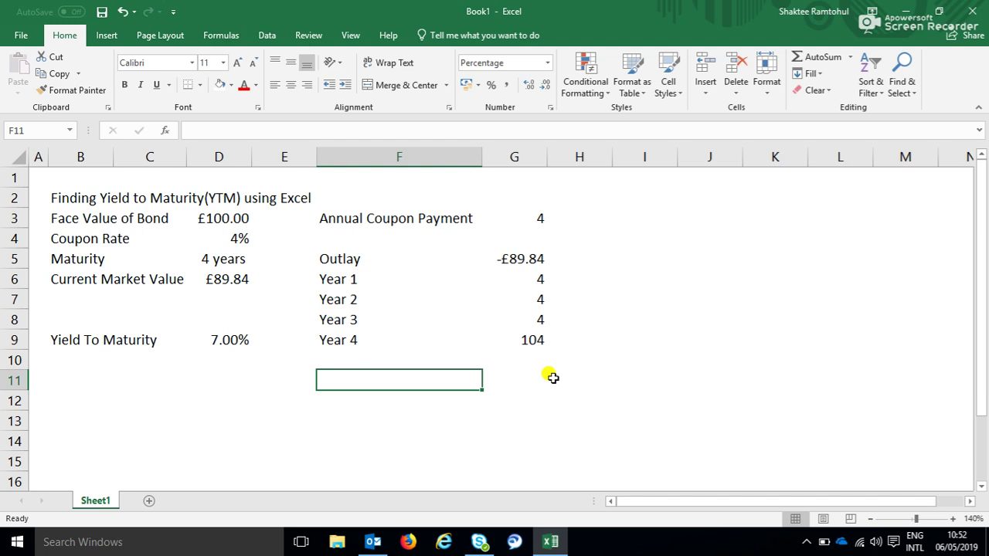
pyautogui.click(349, 261)
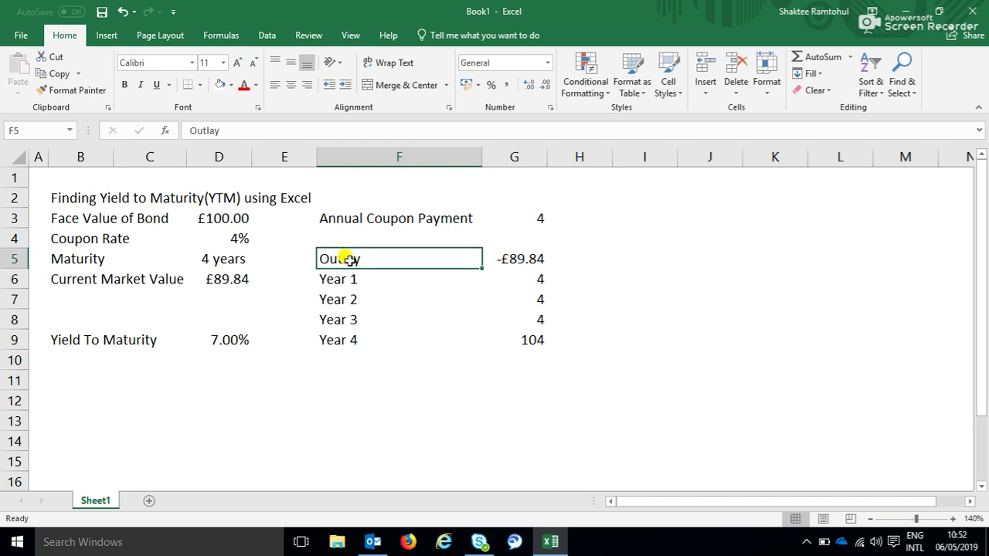
pyautogui.hotkey('shift', 'Right')
pyautogui.hotkey('shift', 'Down')
pyautogui.hotkey('shift', 'Down')
pyautogui.hotkey('shift', 'Down')
pyautogui.hotkey('shift', 'Down')
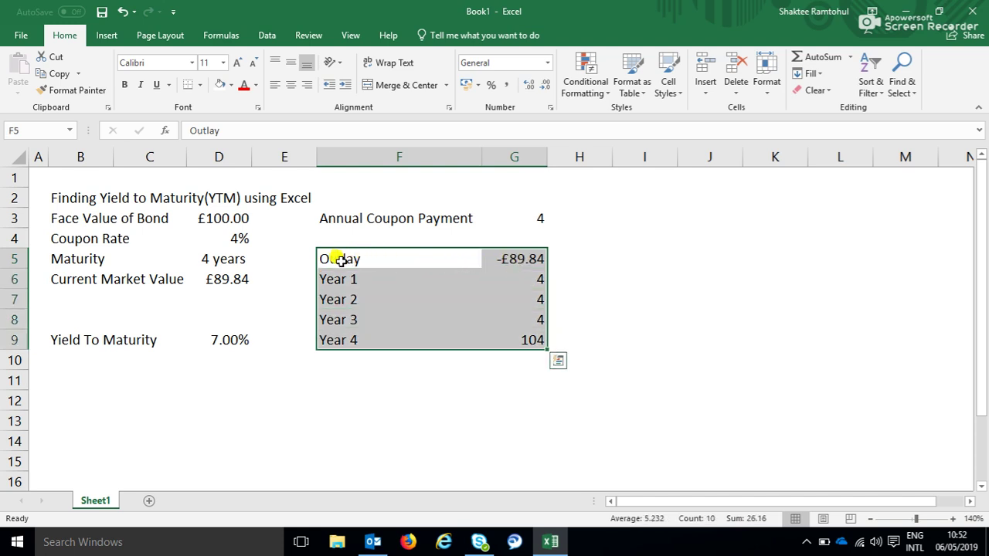
pyautogui.click(513, 258)
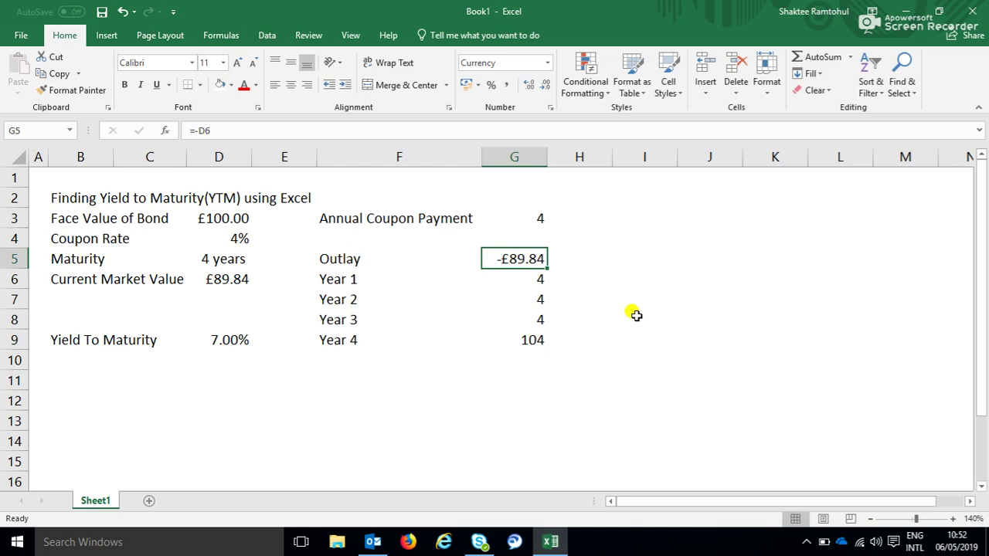
pyautogui.click(496, 280)
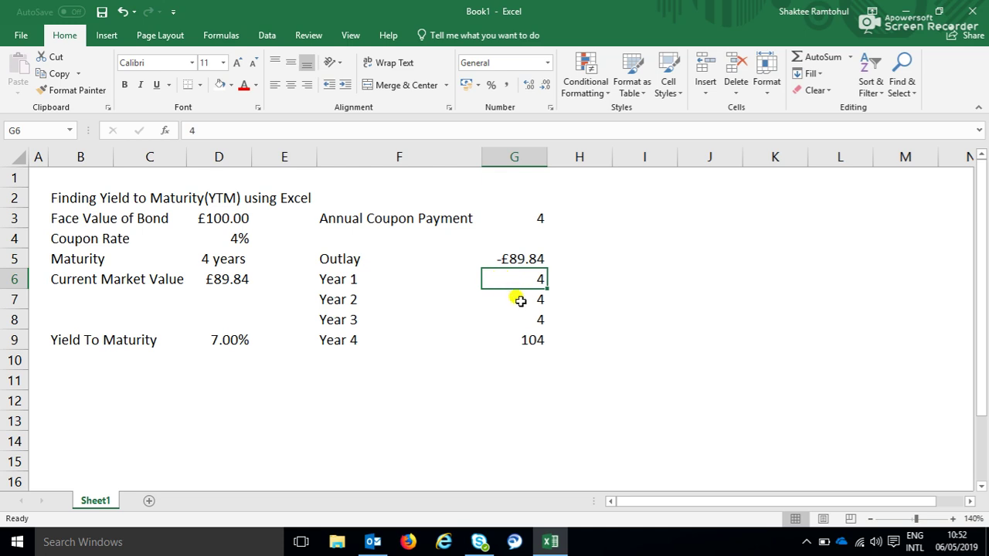
pyautogui.click(515, 300)
pyautogui.click(518, 322)
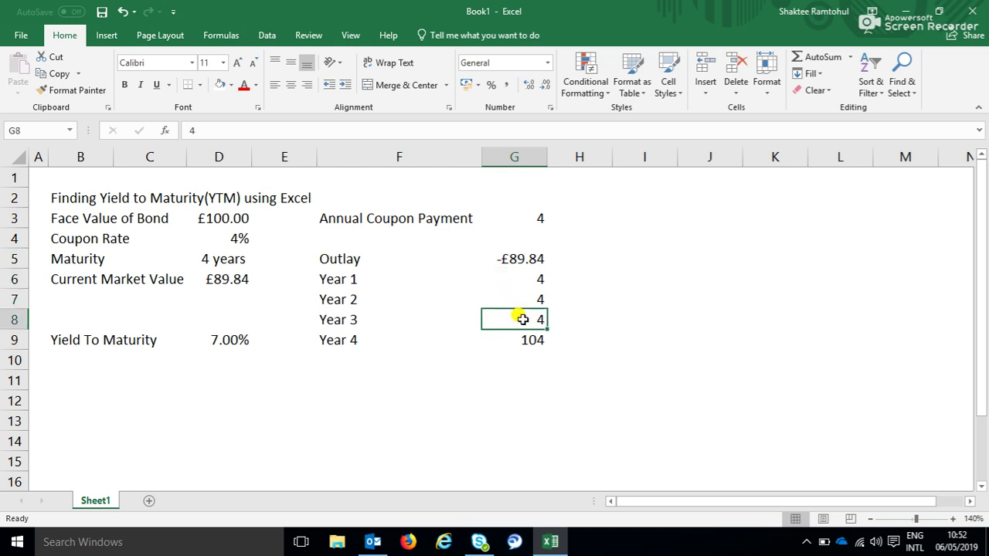
pyautogui.click(524, 333)
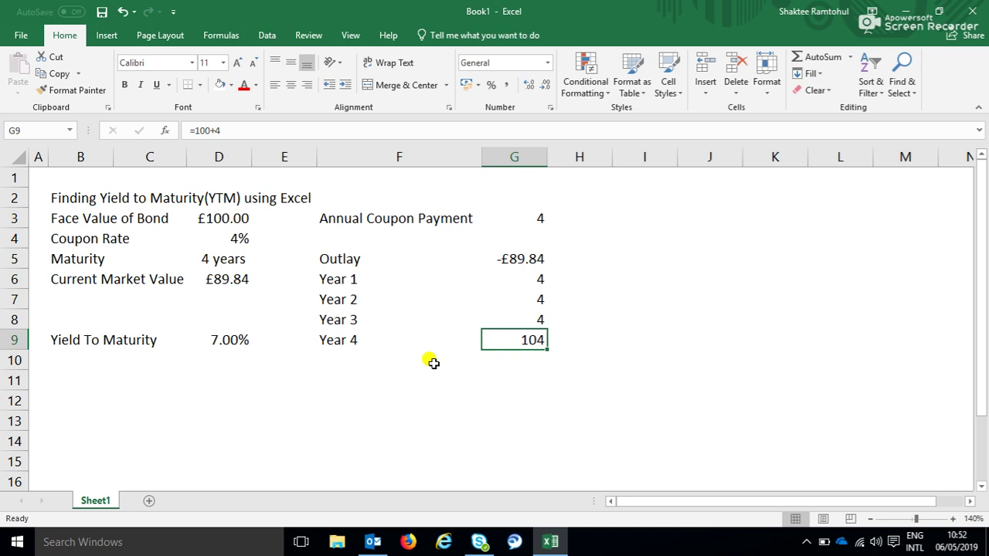
pyautogui.click(366, 371)
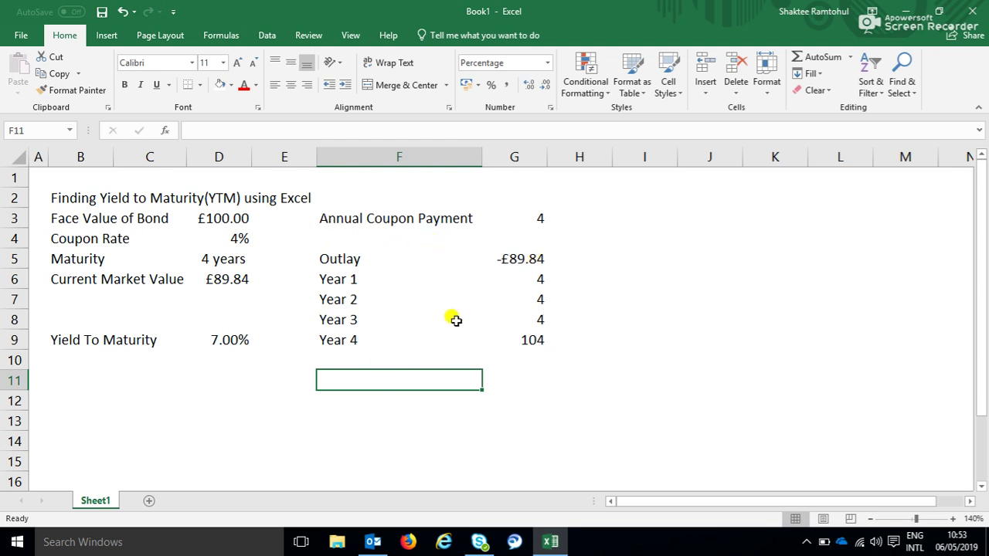
pyautogui.click(221, 341)
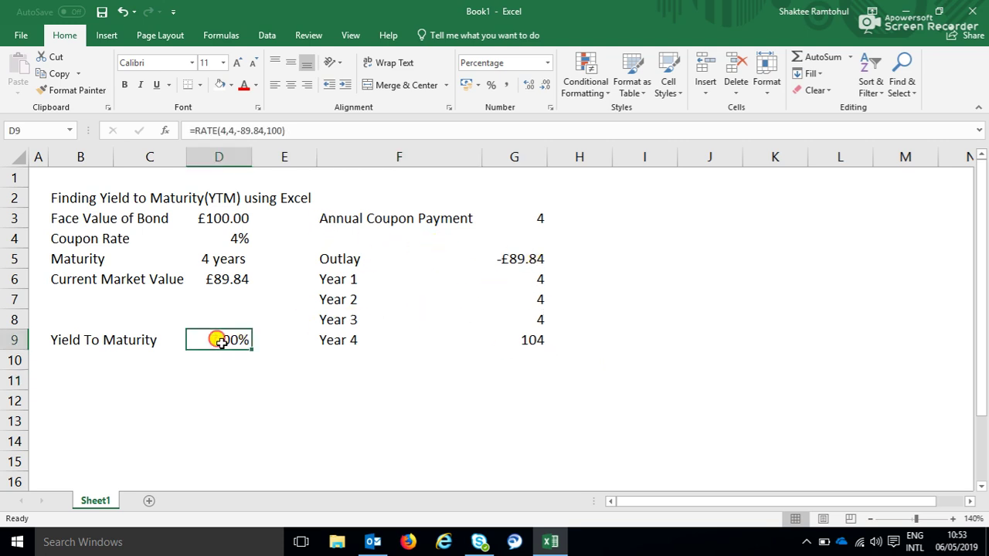
# Type =G5+NPV(D9,G6:G9) into F11 to check the yield discounts cash flows to zero.
pyautogui.click(352, 378)
pyautogui.write('=')
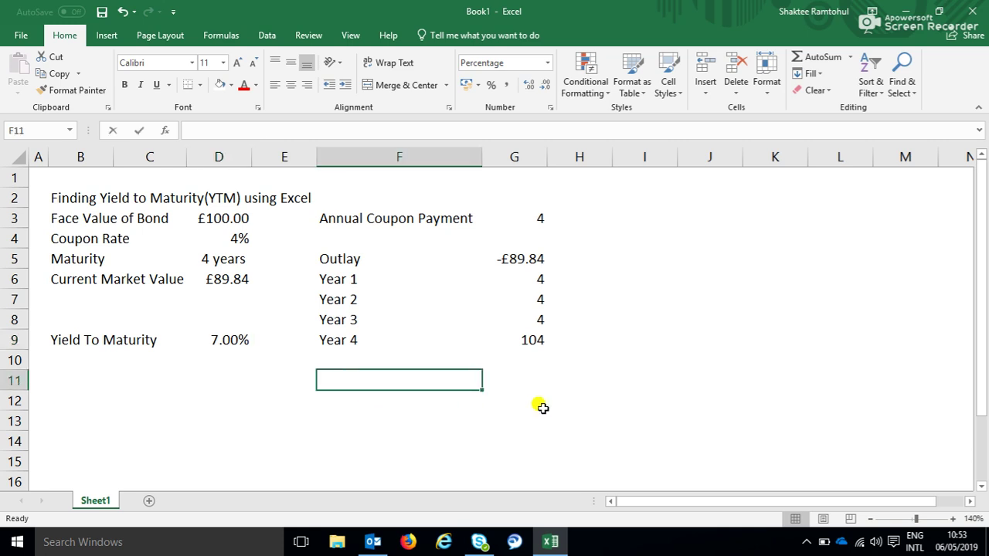
pyautogui.click(524, 260)
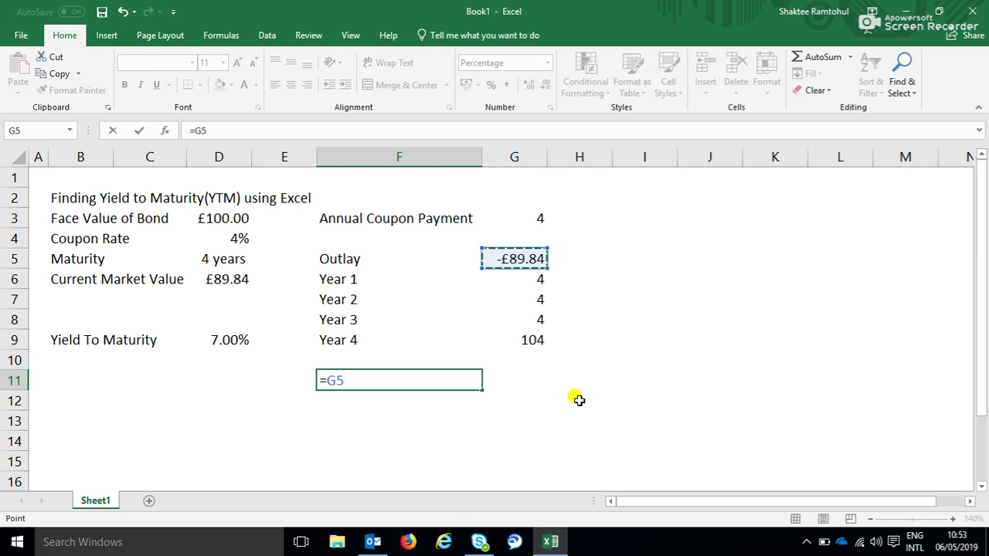
pyautogui.write('+NP')
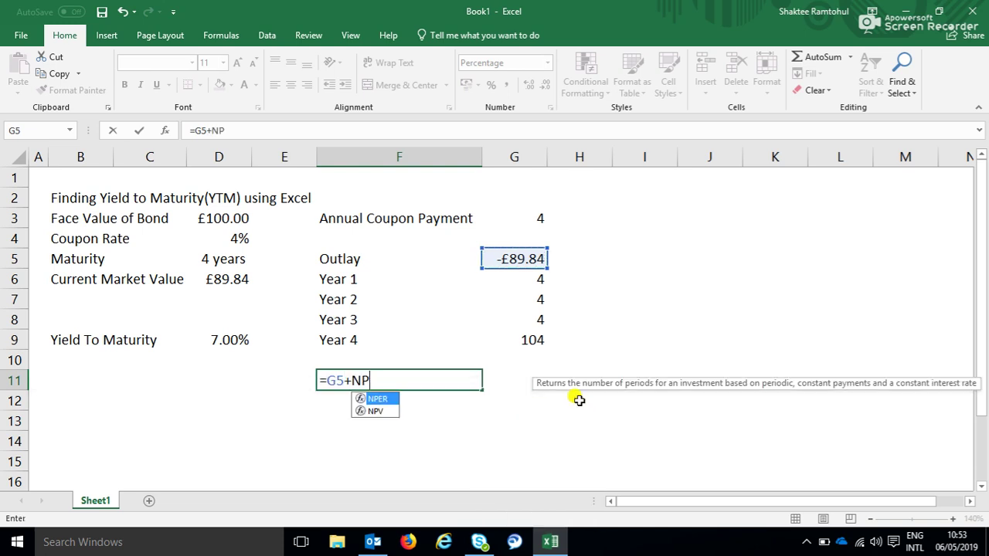
pyautogui.write('V(')
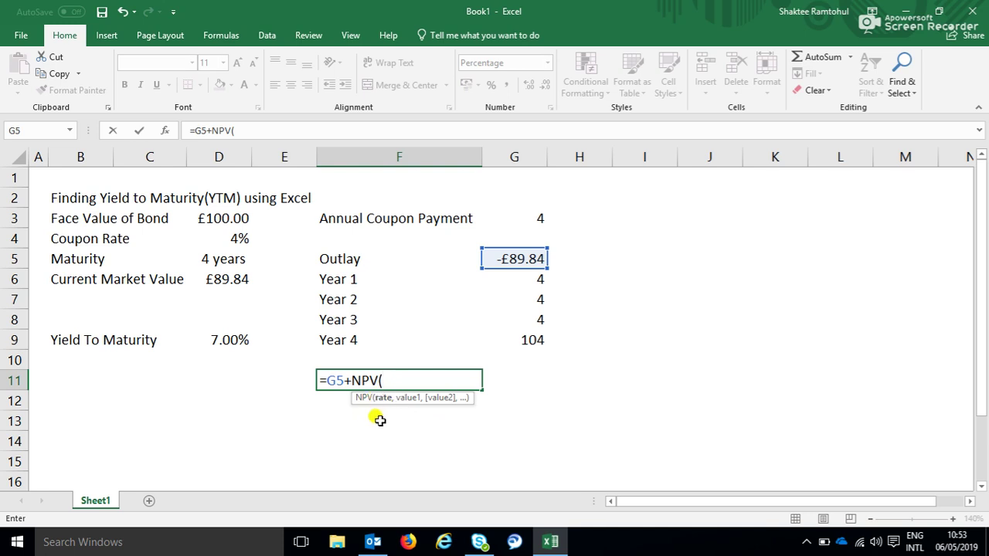
pyautogui.click(225, 337)
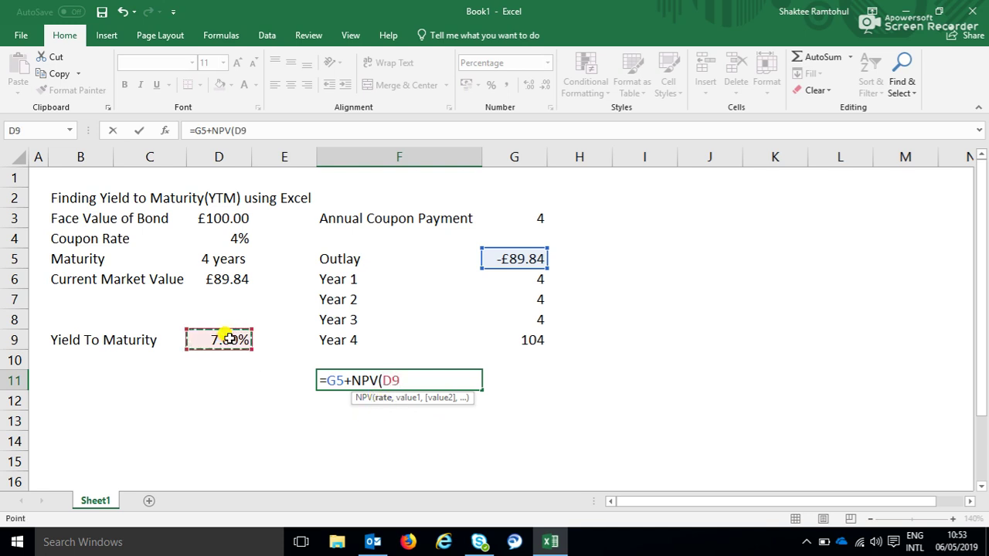
pyautogui.write(',')
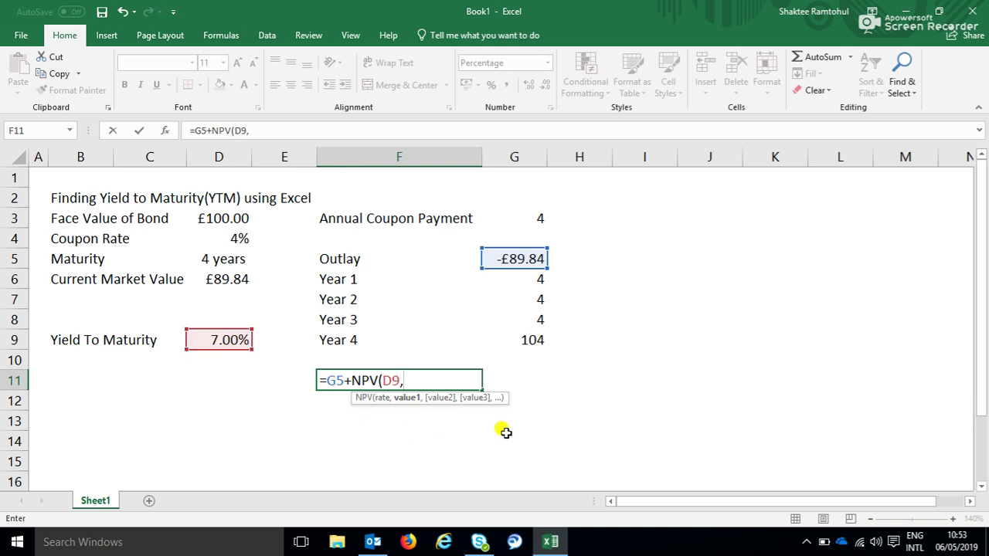
pyautogui.click(515, 279)
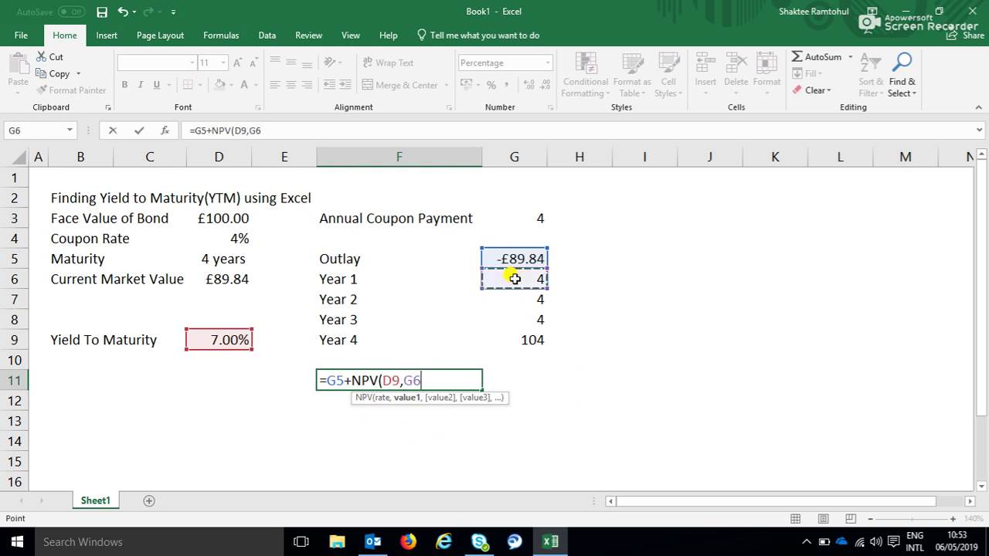
pyautogui.hotkey('shift', 'Down')
pyautogui.hotkey('shift', 'Down')
pyautogui.hotkey('shift', 'Down')
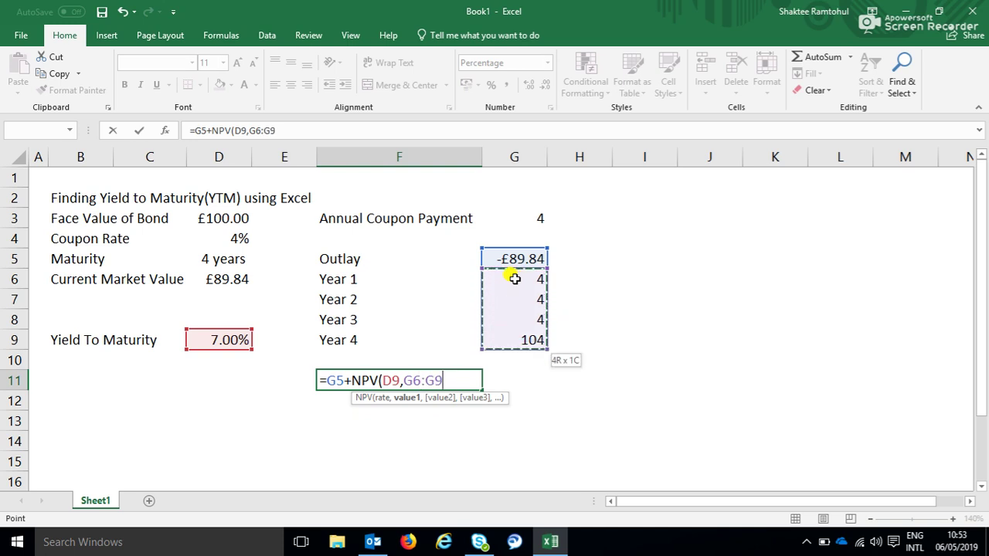
pyautogui.write(')')
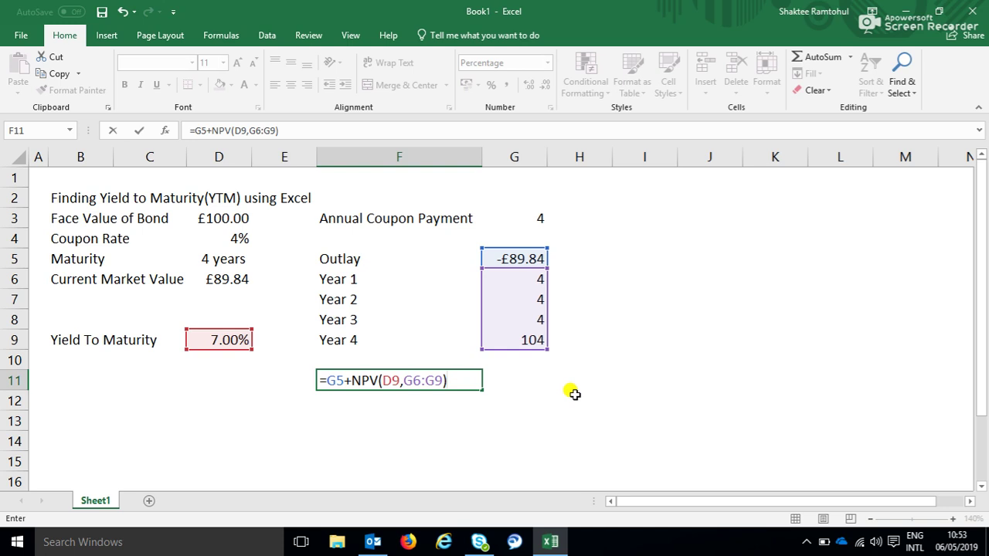
pyautogui.press('Return')
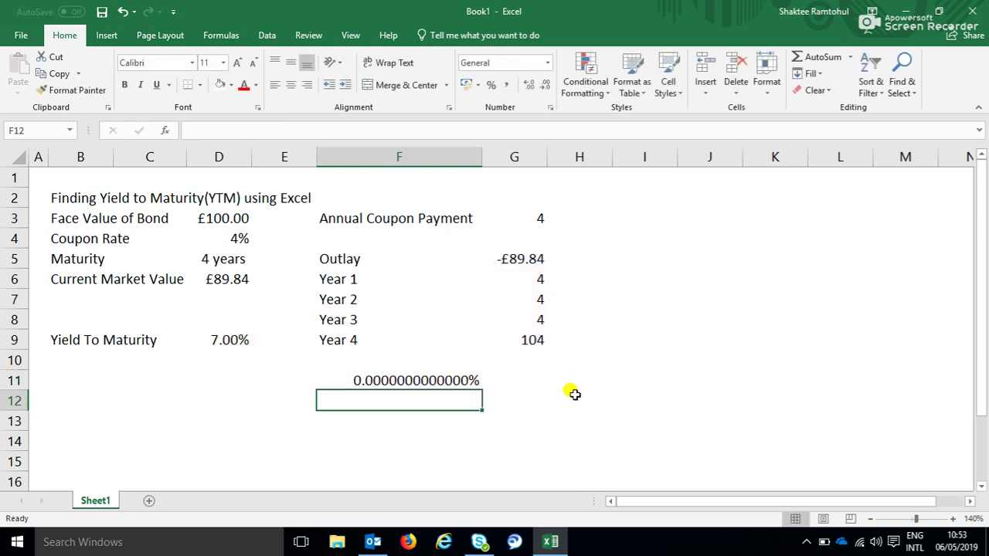
pyautogui.click(351, 379)
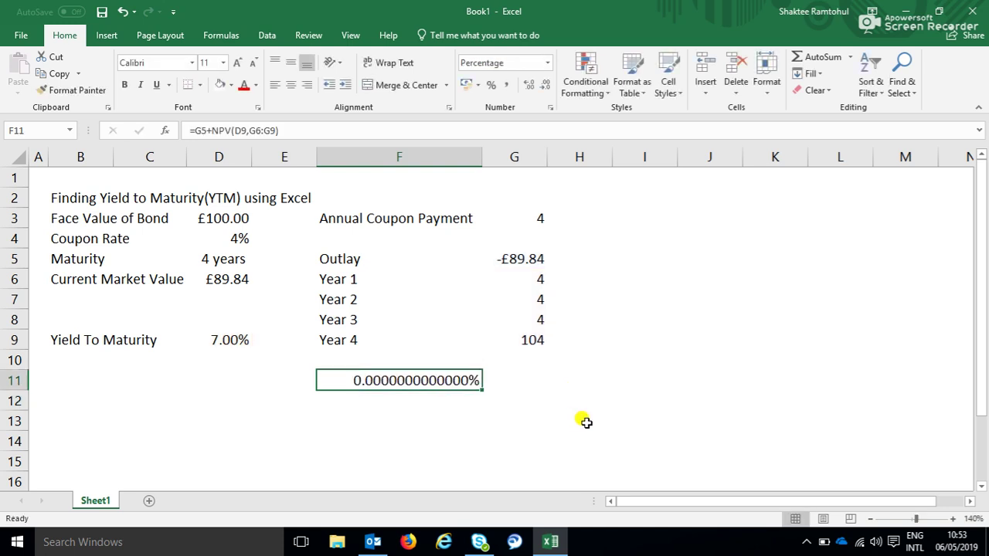